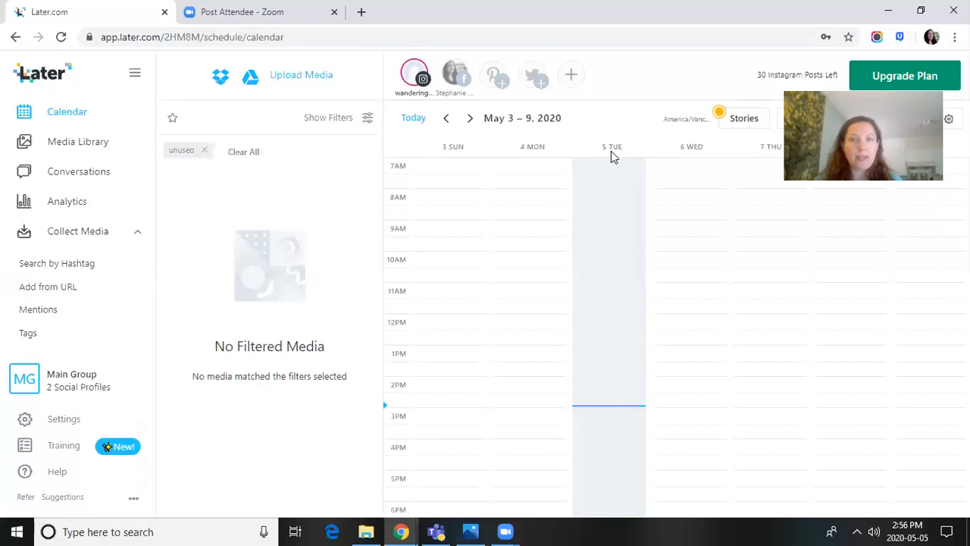
Open canva.com in a new browser tab and start a blank Instagram Post design
mouse_move(428, 87)
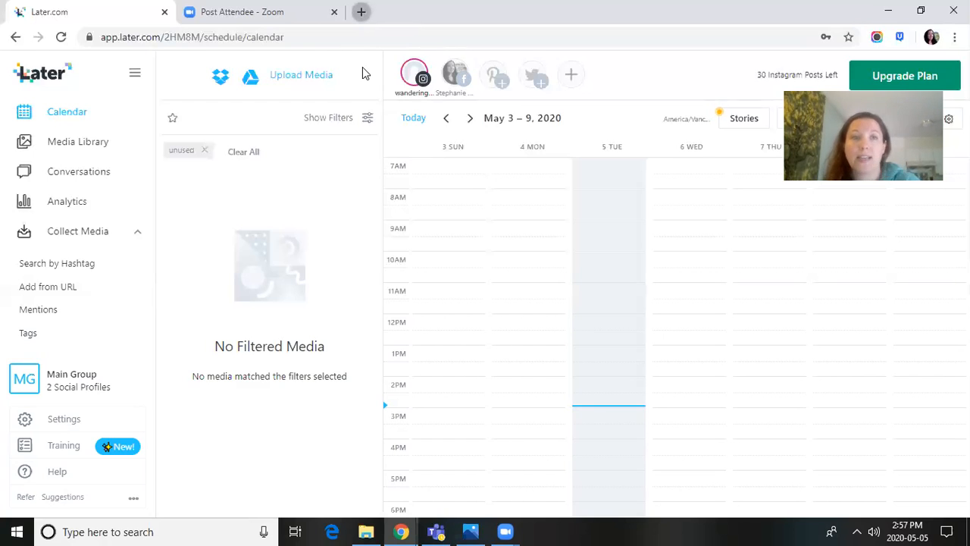
key("ctrl+t")
type("canva")
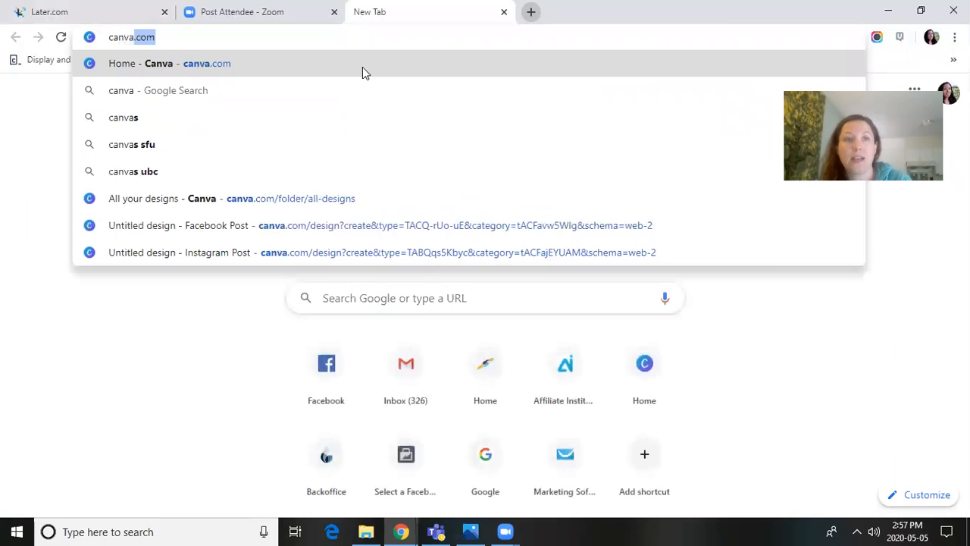
type(".co")
key("Return")
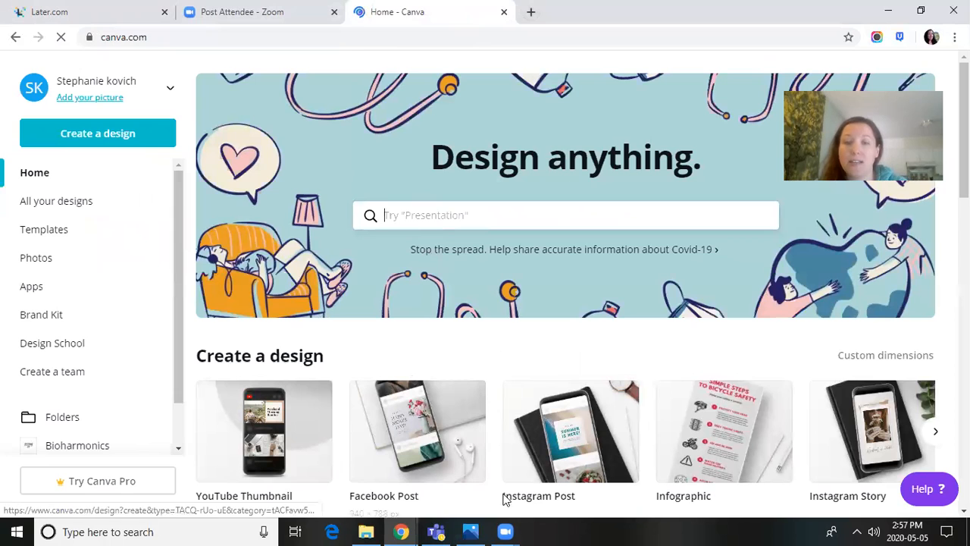
left_click(594, 420)
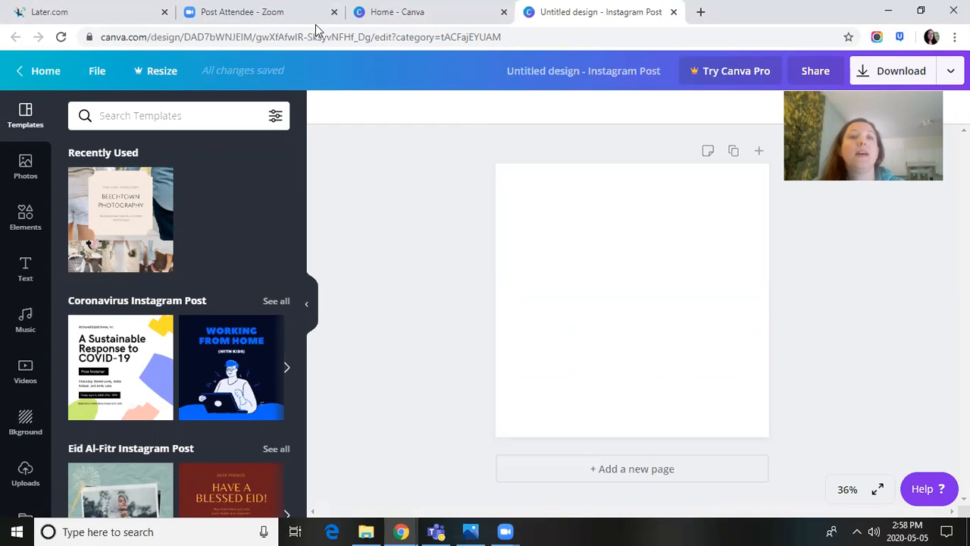
Switch back to Later, start a media upload and browse to the insta posts folder
left_click(384, 27)
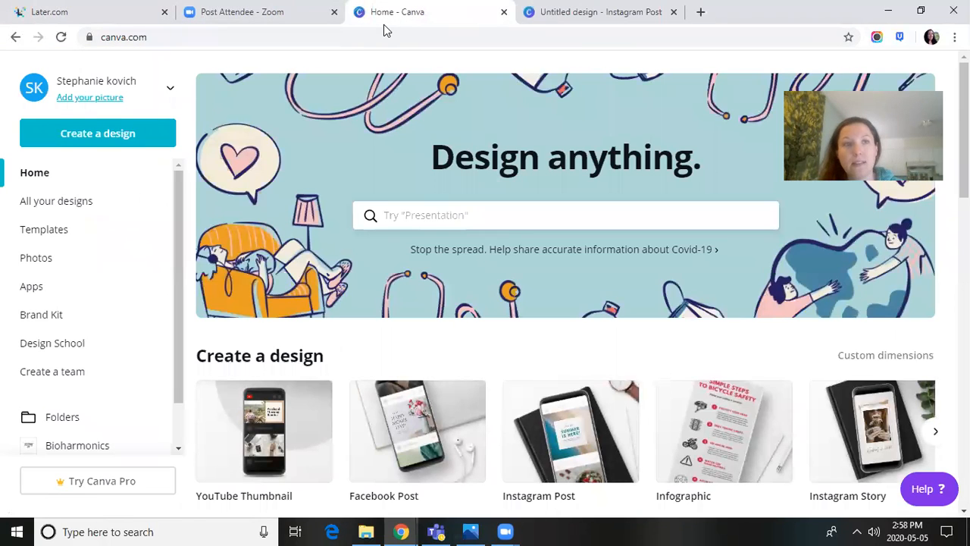
left_click(96, 8)
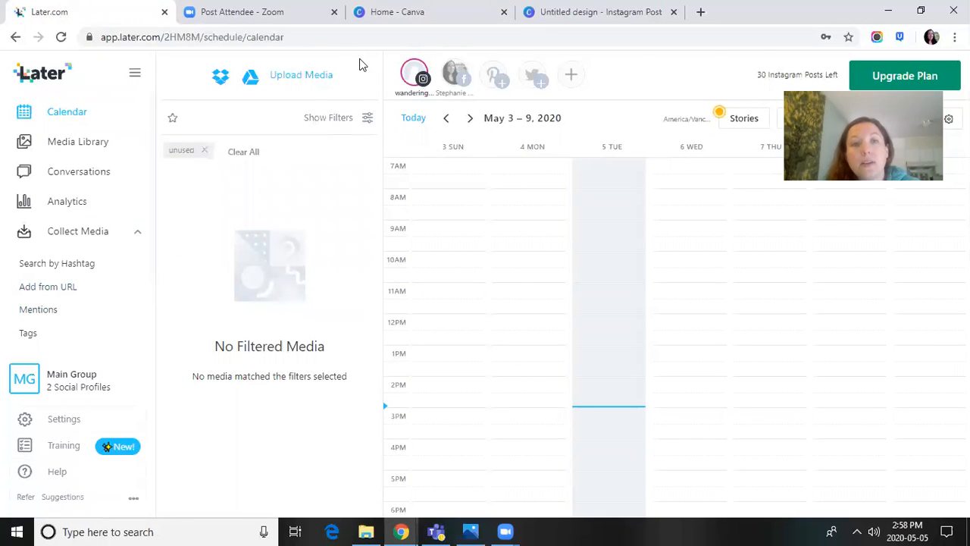
left_click(285, 78)
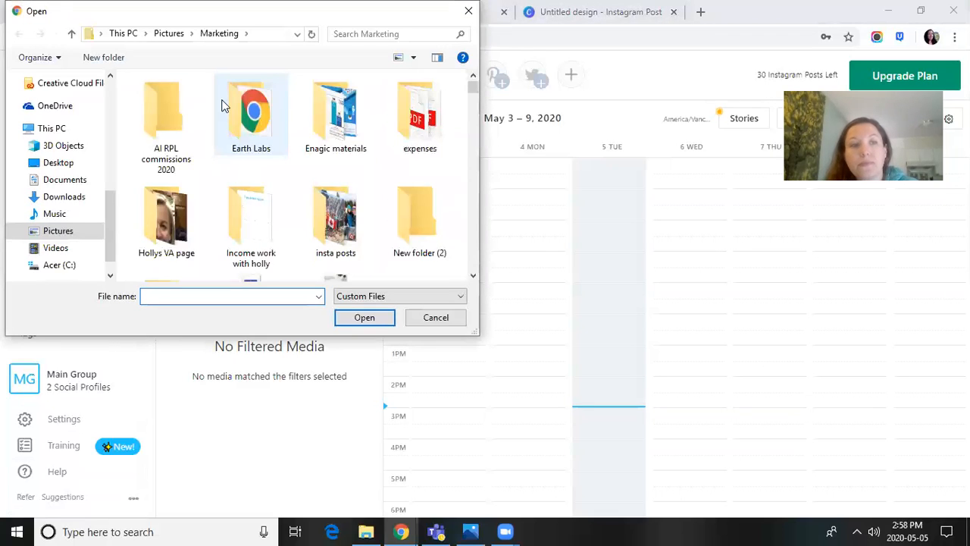
left_click(114, 161)
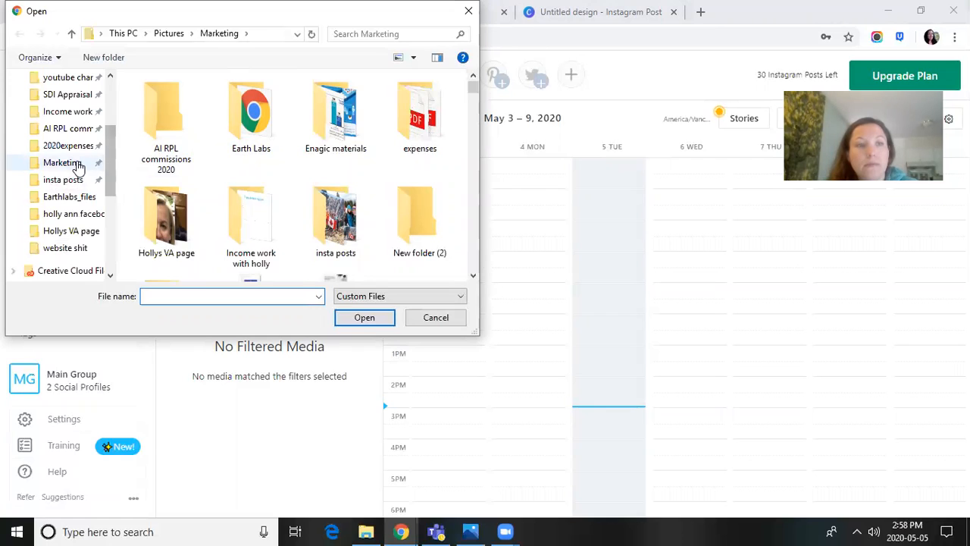
left_click(78, 167)
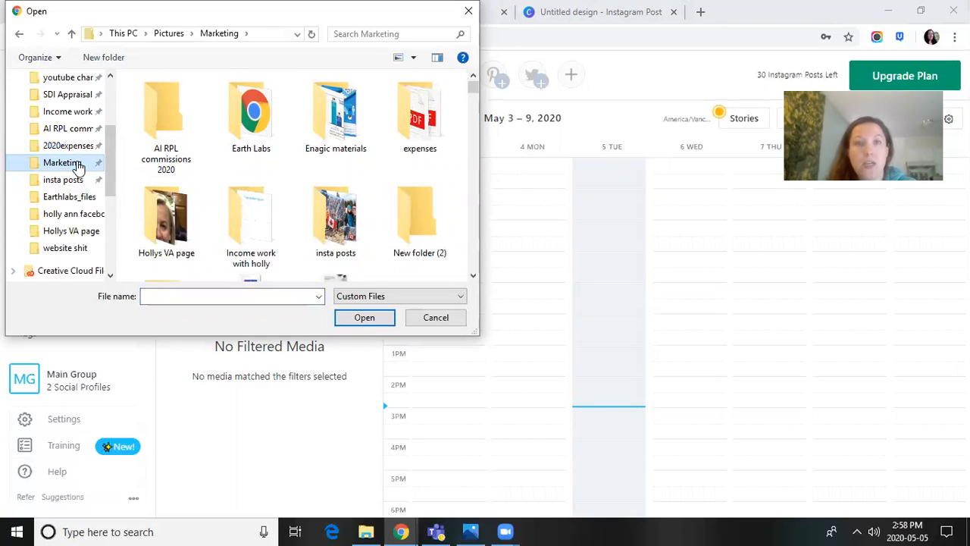
left_click(76, 181)
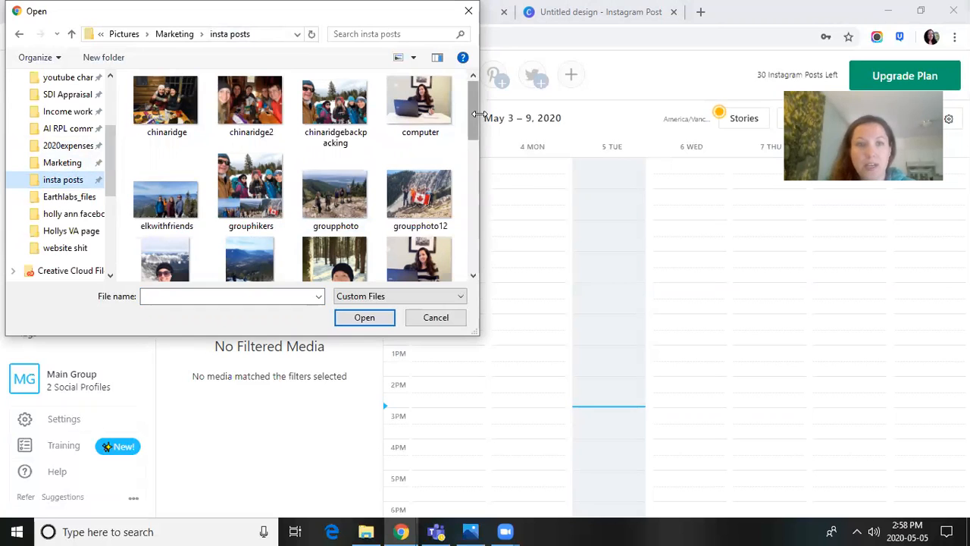
left_click_drag(473, 125, 459, 103)
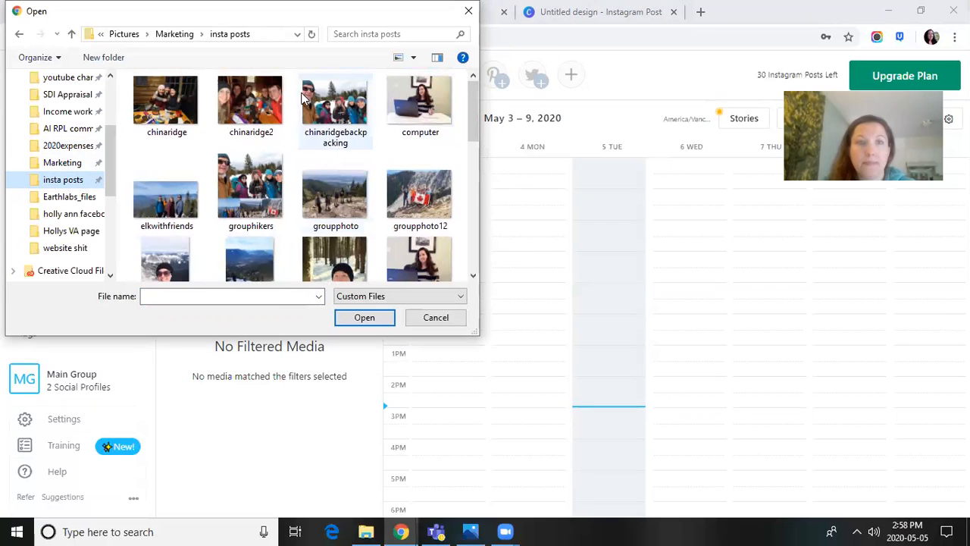
Upload the photos chinaridge, chinaridge2, chinaridgebackpacking, computer, elkwithfriends, grouphikers, groupphoto and groupphoto12
left_click(179, 94)
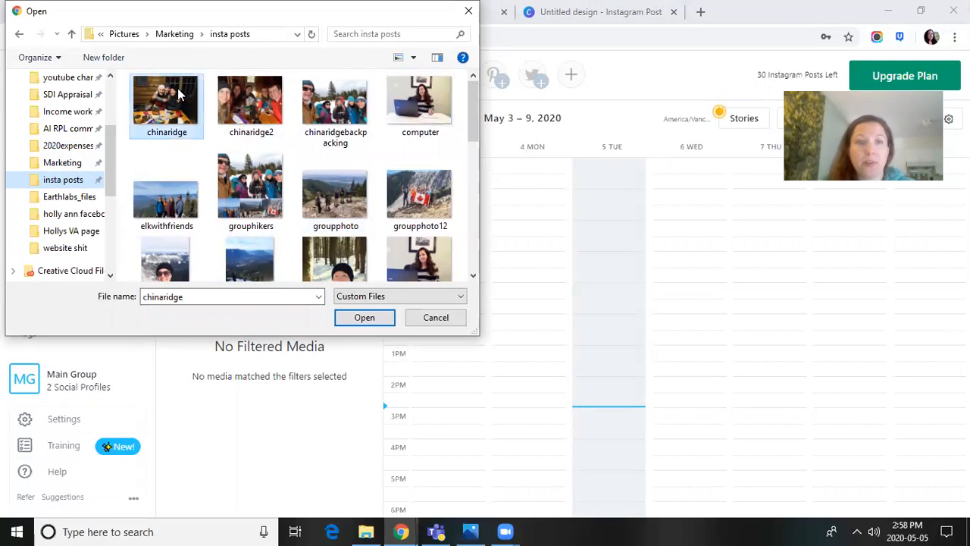
left_click(235, 94, "ctrl")
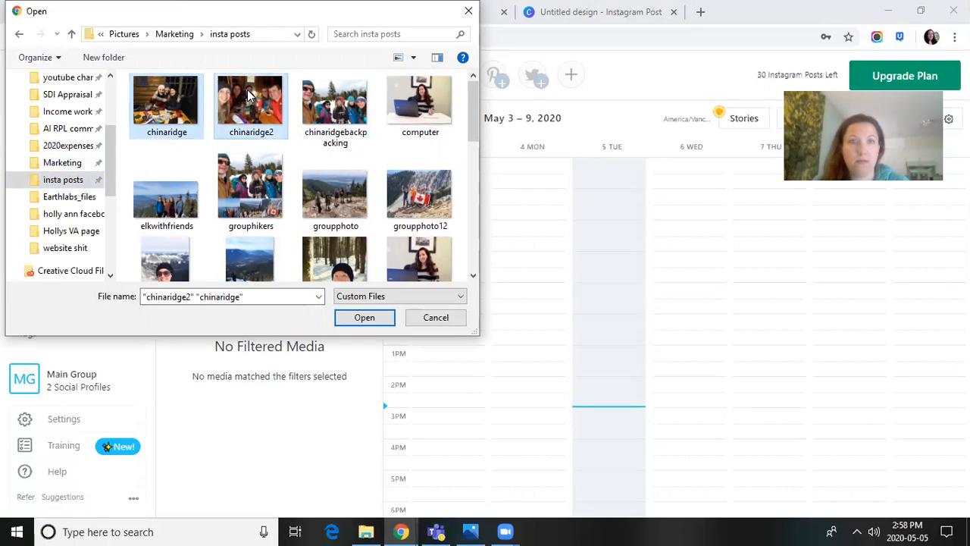
left_click(361, 121, "ctrl")
left_click(419, 106, "ctrl")
left_click(167, 199, "ctrl")
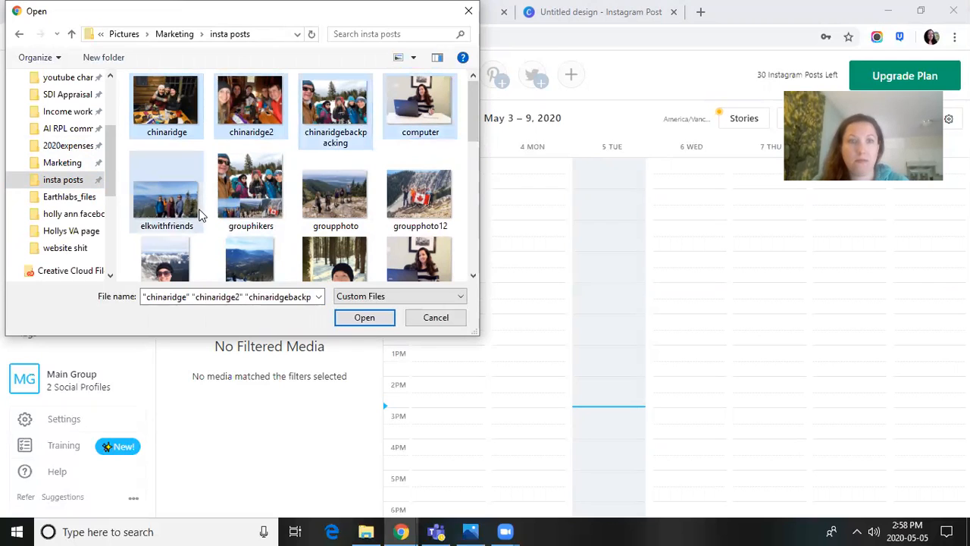
left_click(255, 220, "ctrl")
left_click(312, 221, "ctrl")
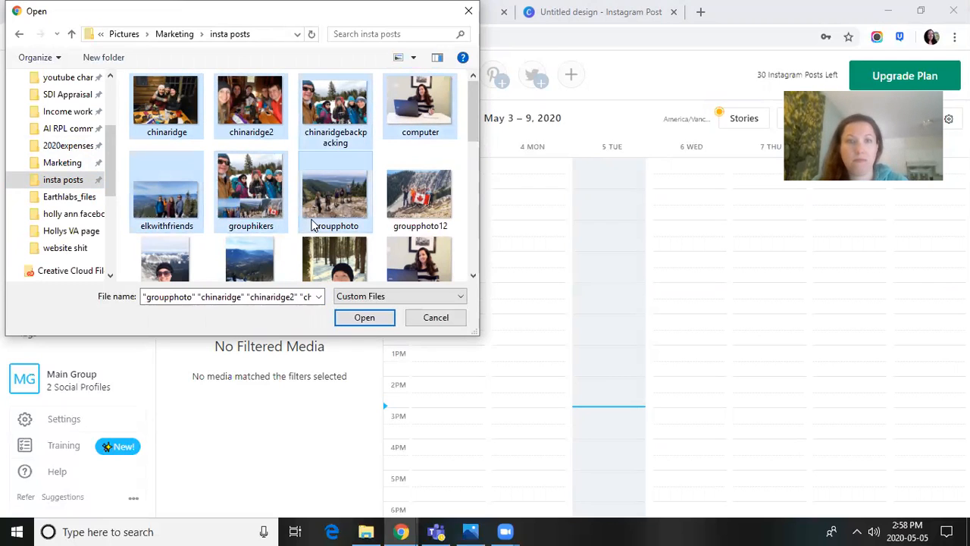
left_click(421, 231, "ctrl")
left_click(388, 321)
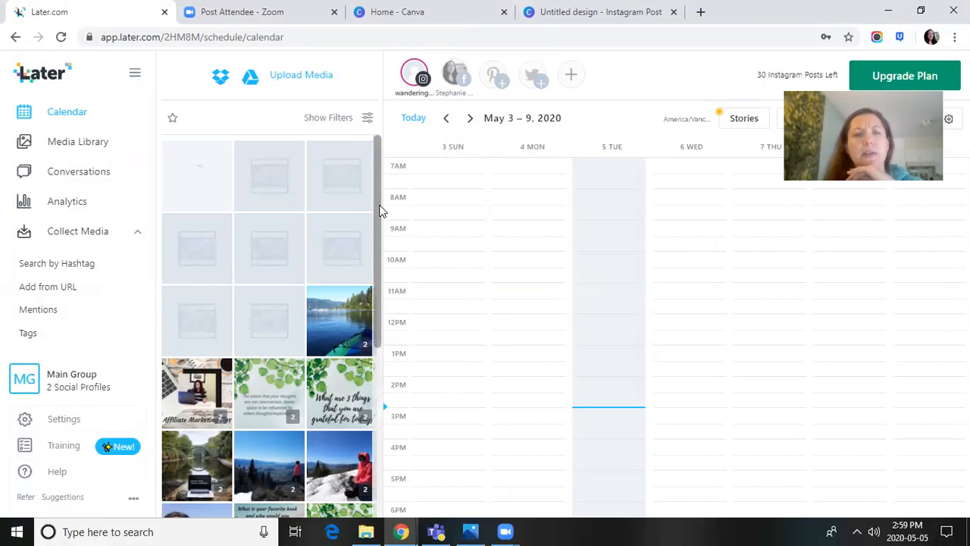
Create an Instagram post from the grouphikers collage on Wednesday, May 6 and set its time to 10:00 am
scroll(381, 277, "down", 2)
left_click_drag(381, 334, 405, 163)
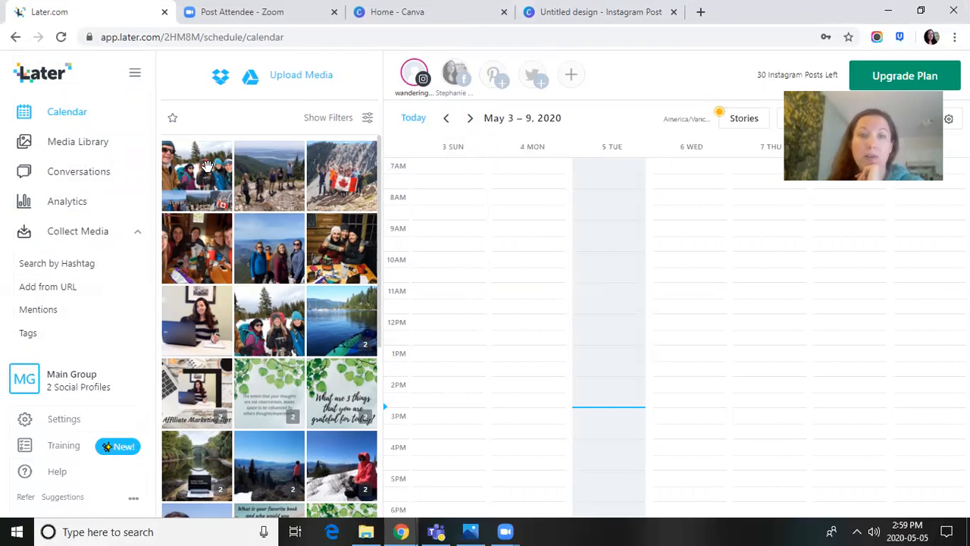
left_click_drag(207, 166, 706, 209)
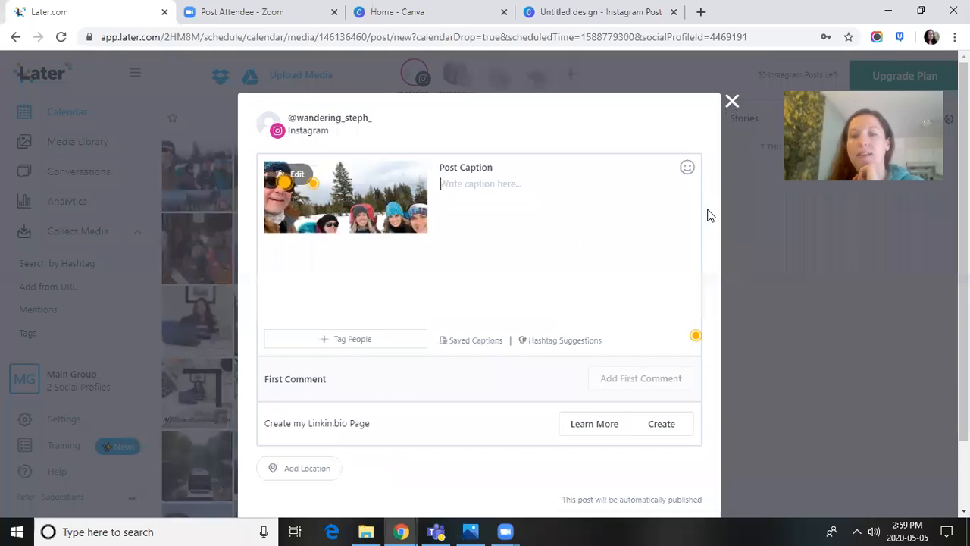
scroll(877, 303, "down", 1)
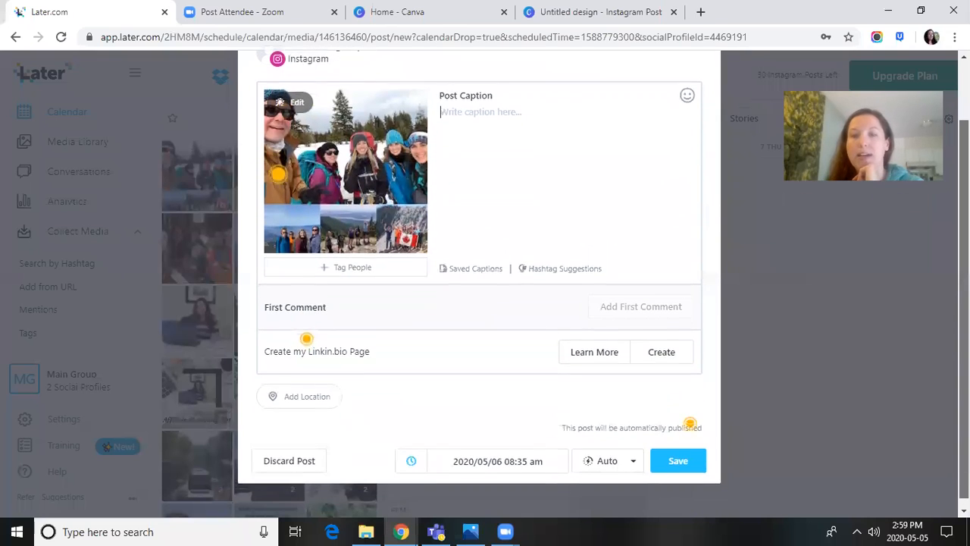
left_click(540, 457)
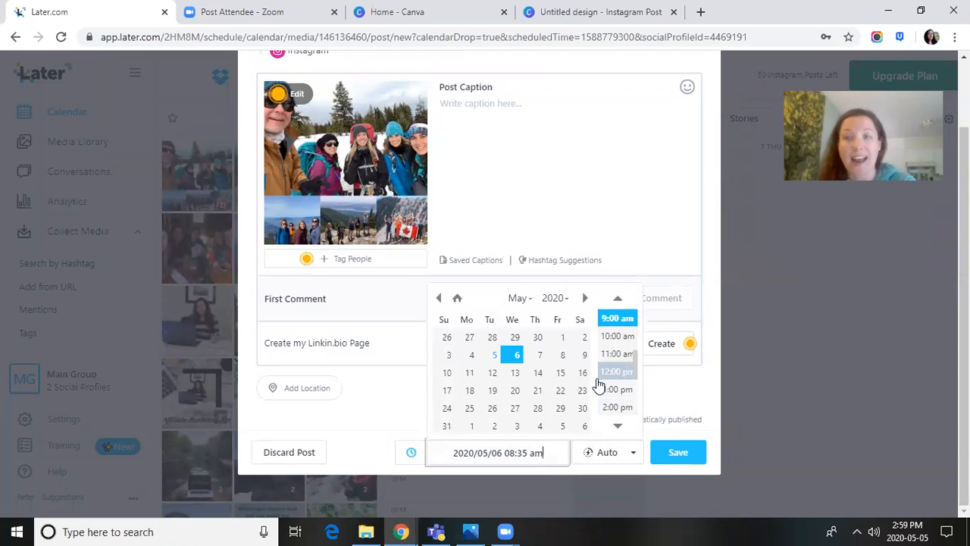
left_click(614, 337)
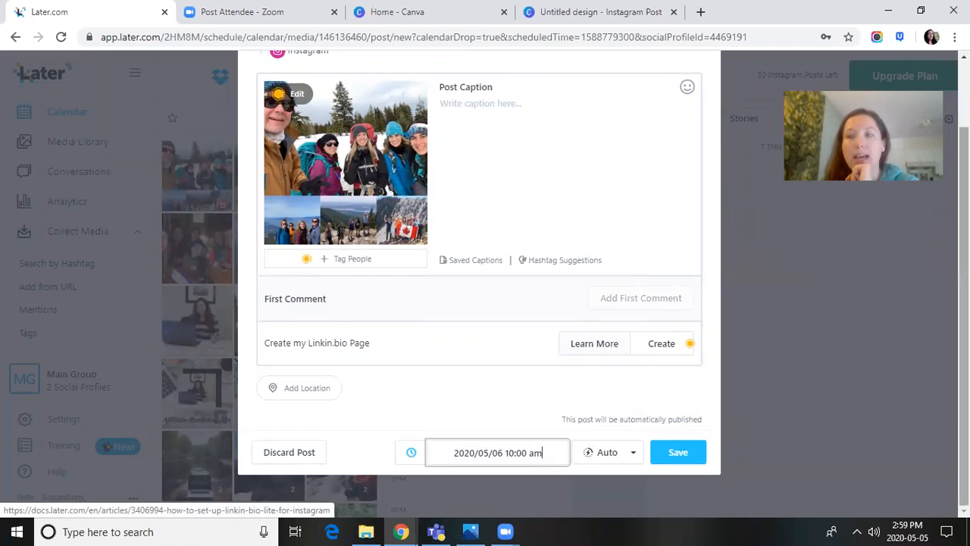
Enter the post caption "Group photos with friends."
left_click_drag(966, 326, 966, 274)
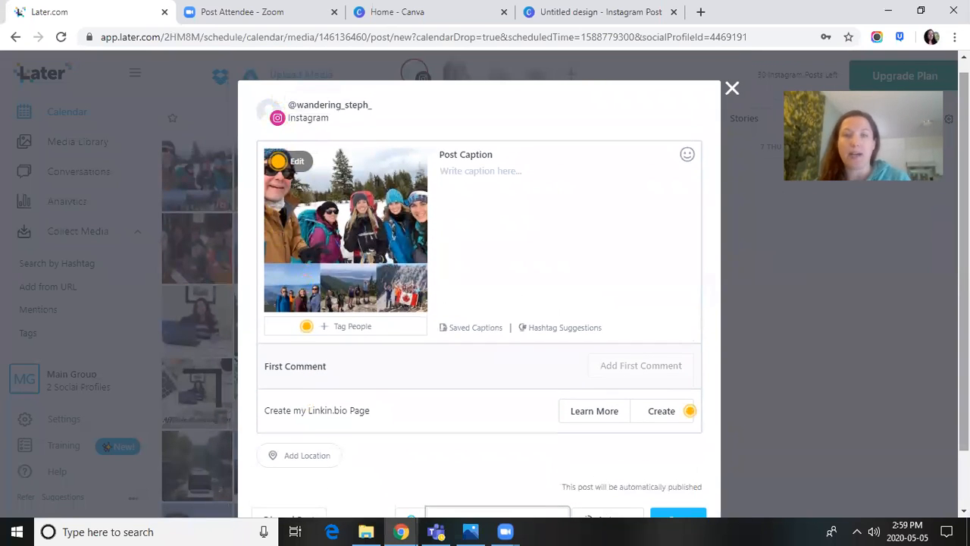
left_click(498, 189)
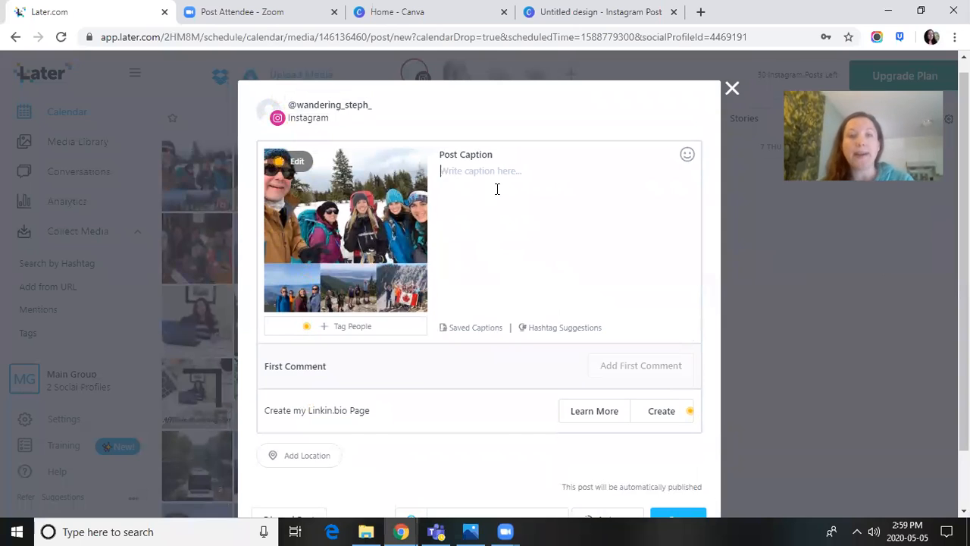
type("Group")
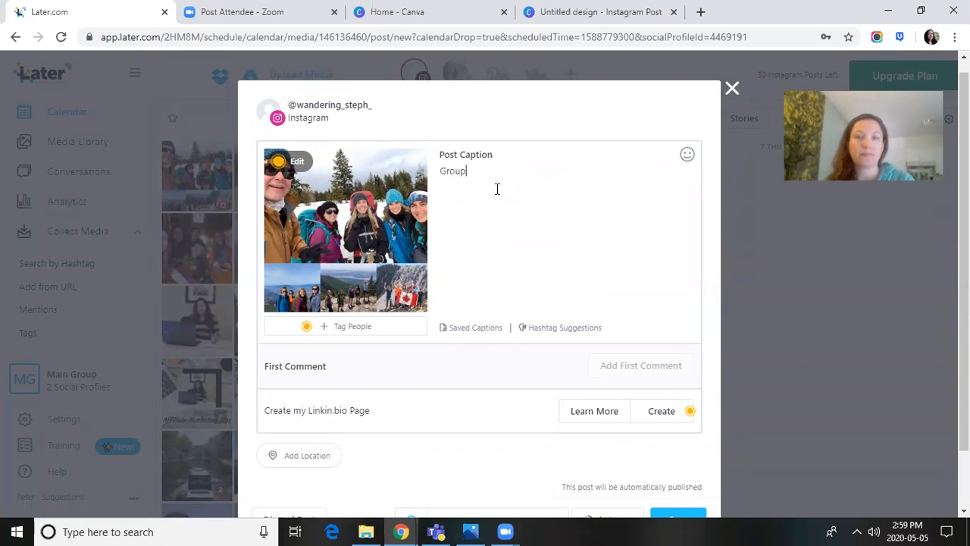
type(" photos with friends.")
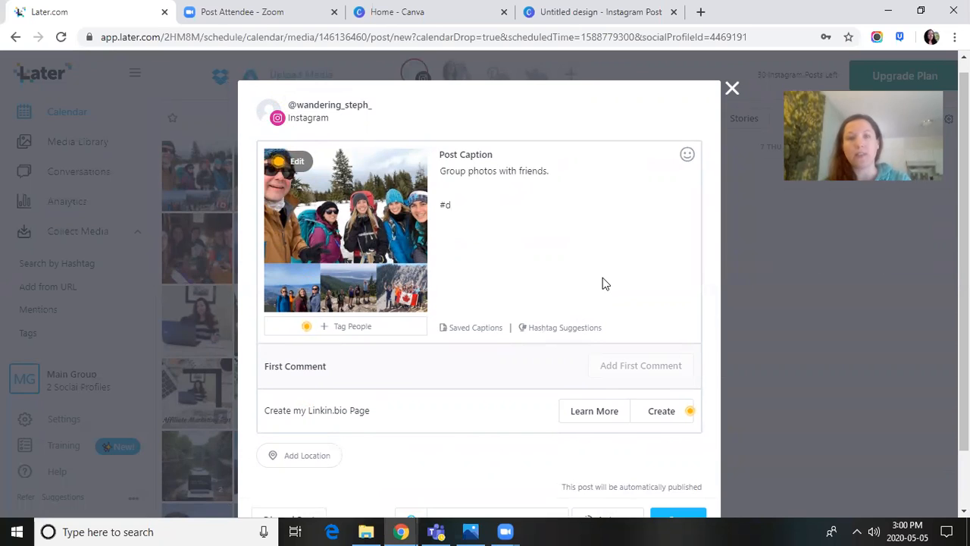
type("g")
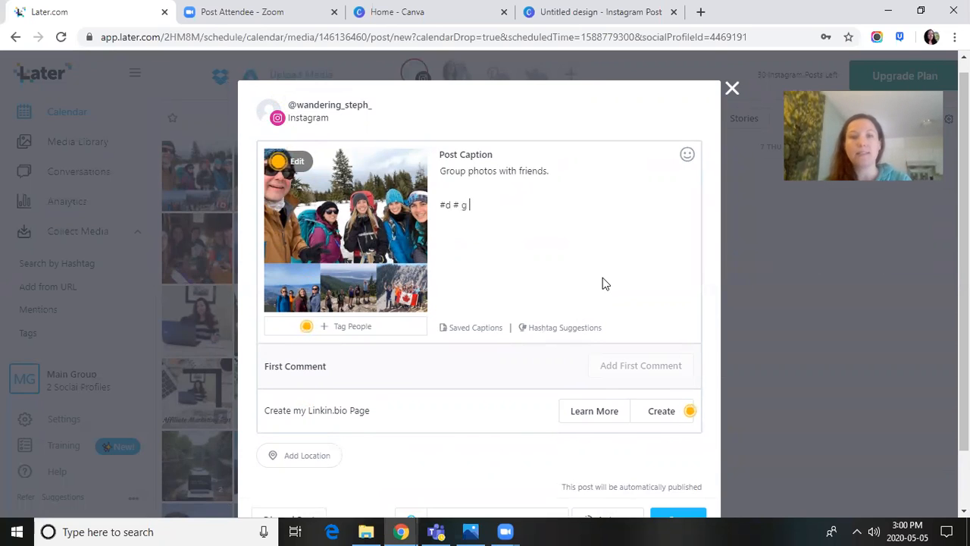
type(" #g")
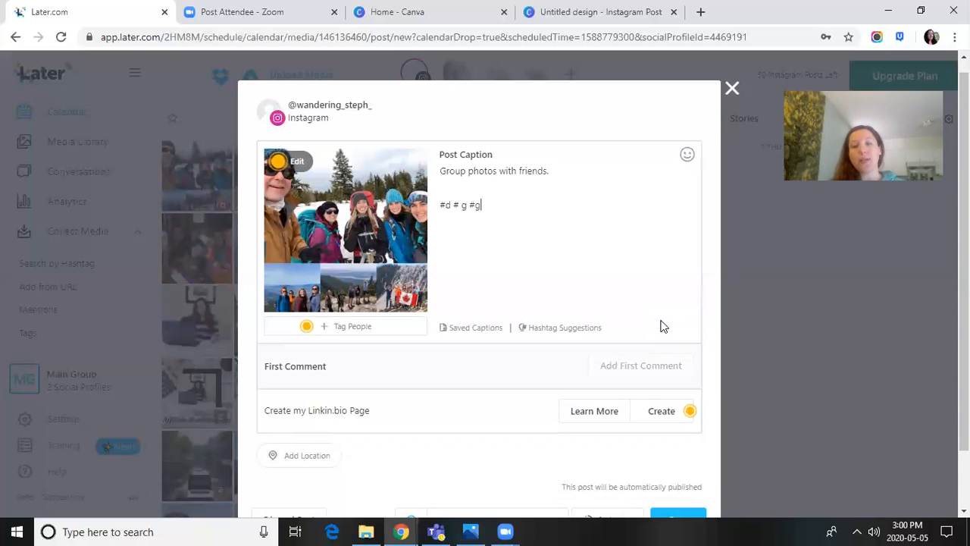
mouse_move(964, 258)
left_mouse_down()
mouse_move(964, 281)
mouse_move(964, 247)
left_mouse_up()
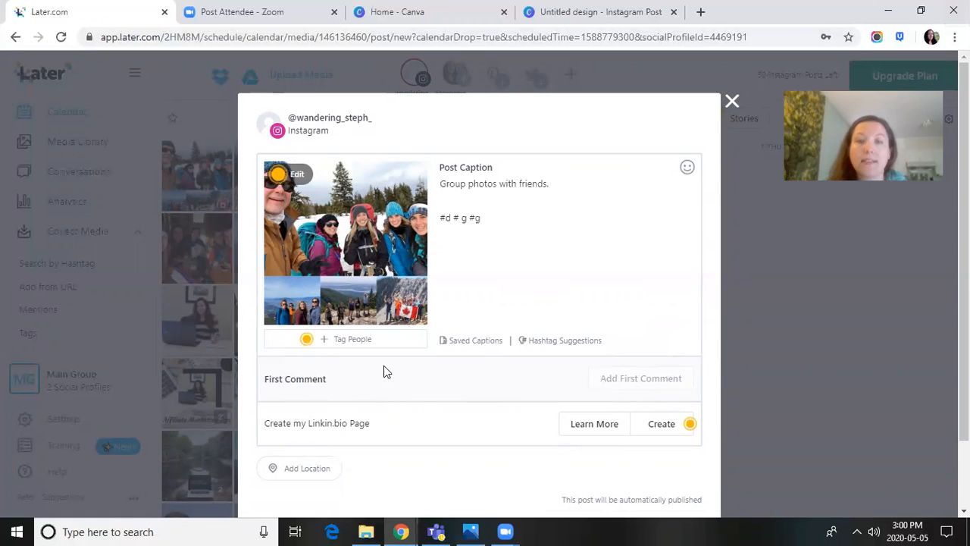
left_click(536, 347)
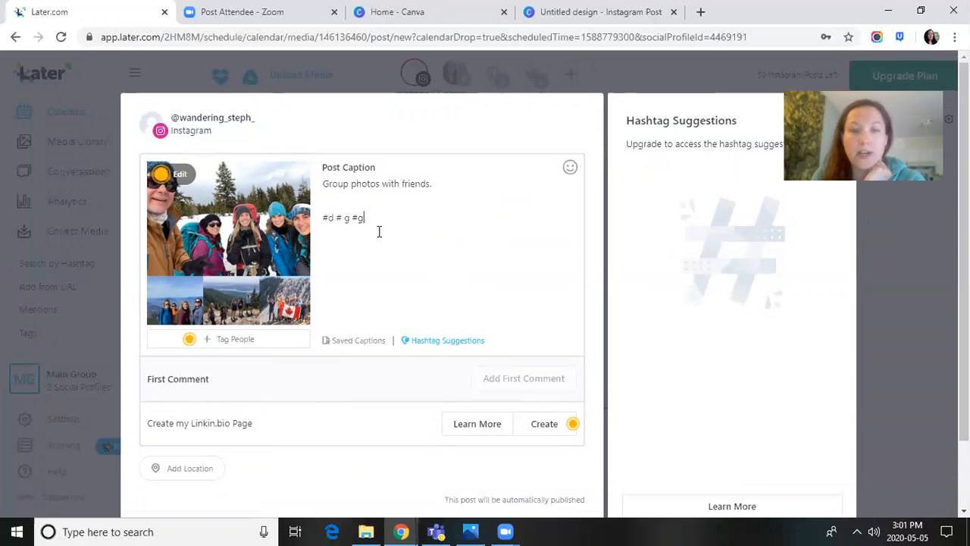
left_click_drag(371, 233, 297, 217)
key("BackSpace")
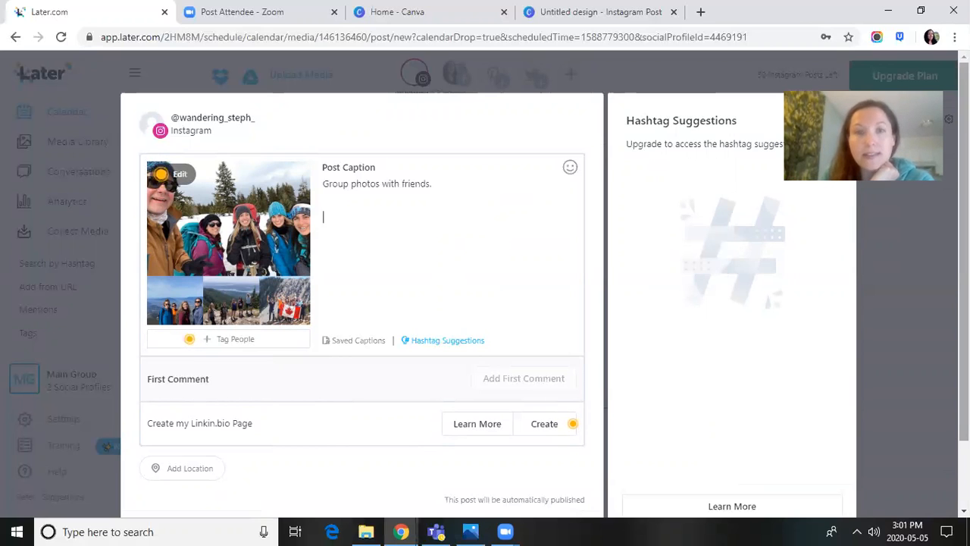
Tag the post with the location Vancouver, British Columbia and save the scheduled post
scroll(431, 265, "down", 2)
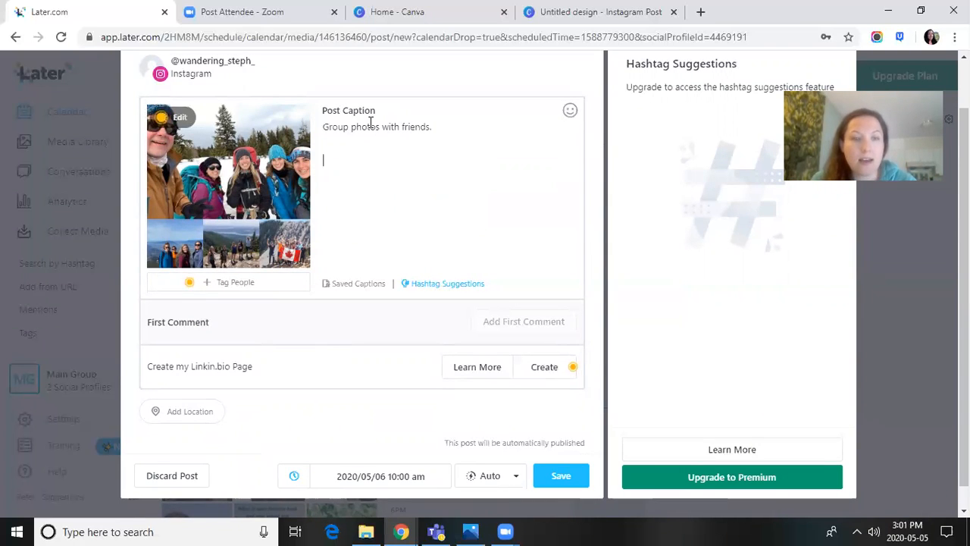
left_click(164, 420)
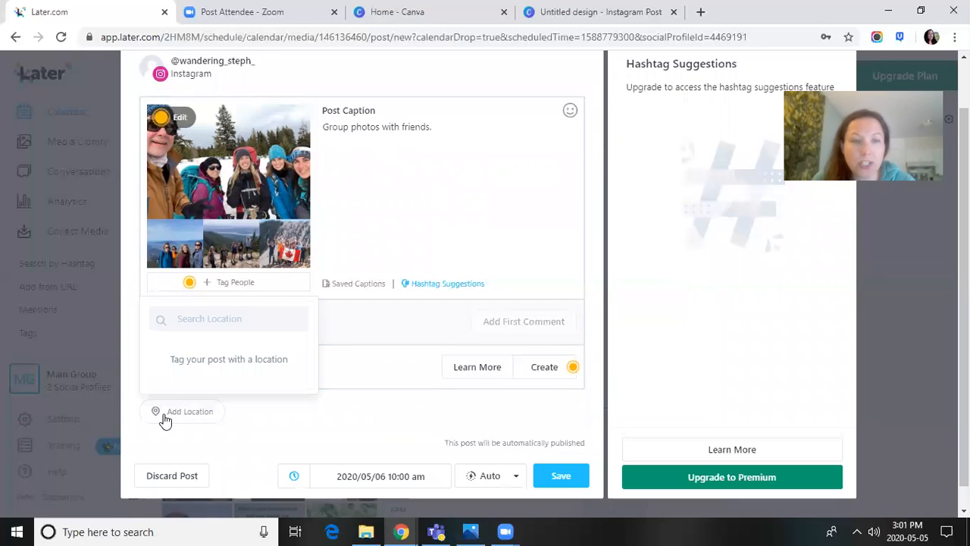
type("vancouver")
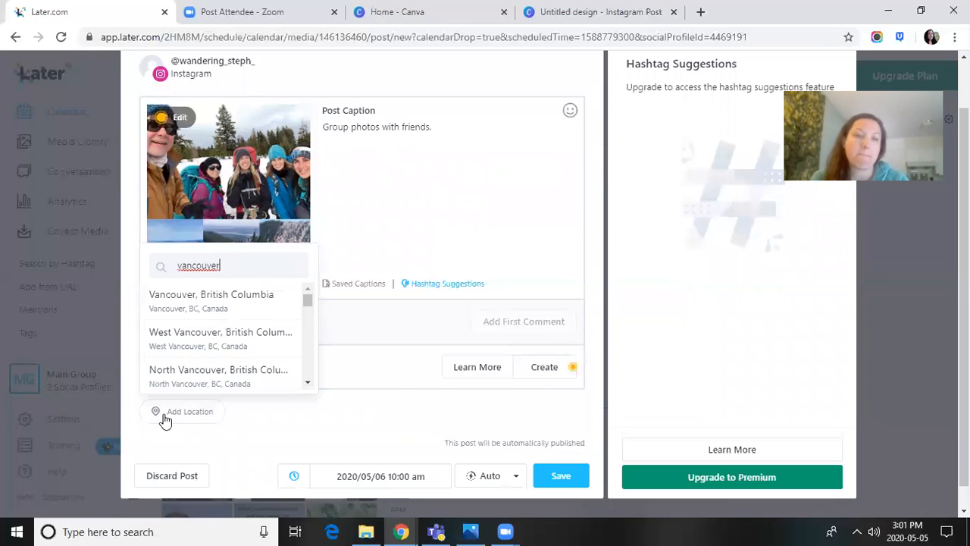
left_click(222, 303)
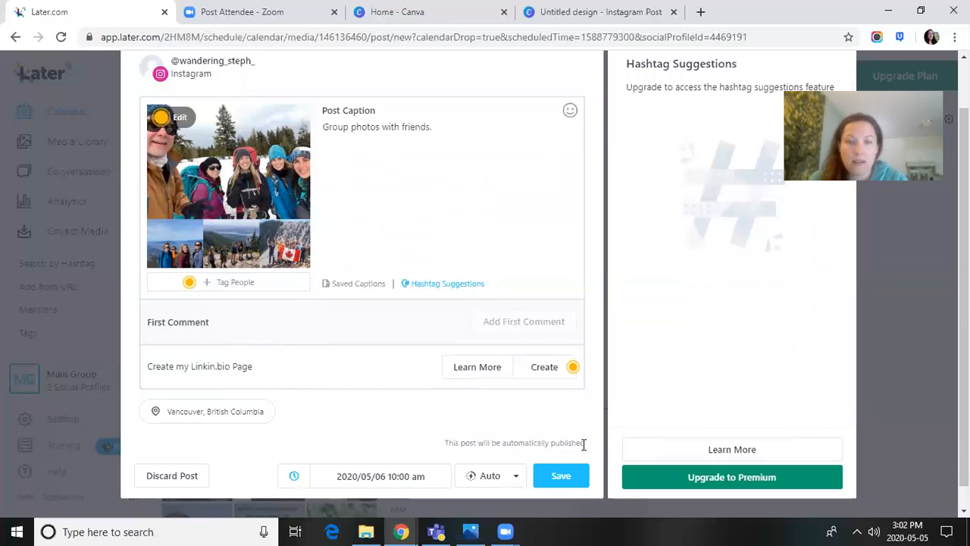
left_click(561, 476)
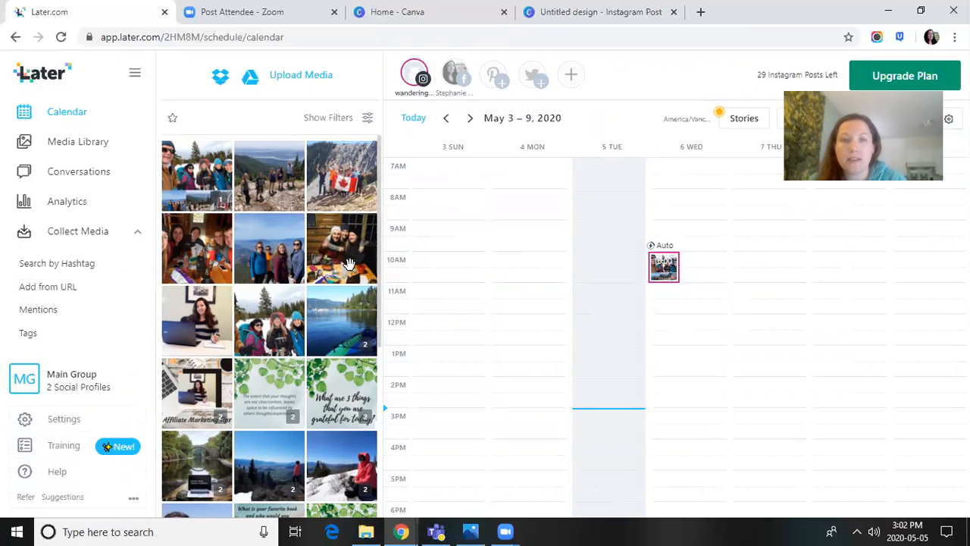
Schedule the cabin table group photo as an Instagram post for Thursday, May 7 at 10:00 am, captioned "Caption this", and save it
left_click_drag(350, 264, 781, 253)
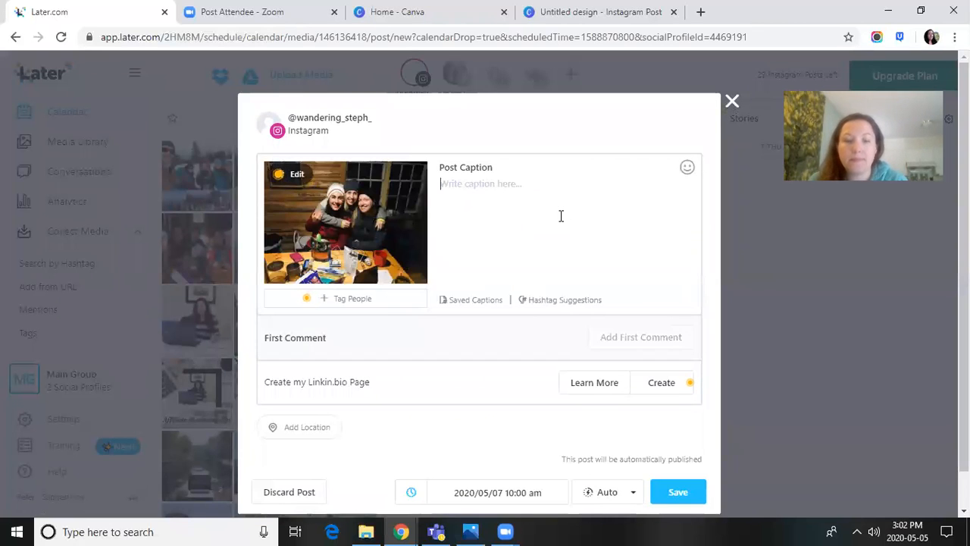
left_click(561, 216)
type("Caption this")
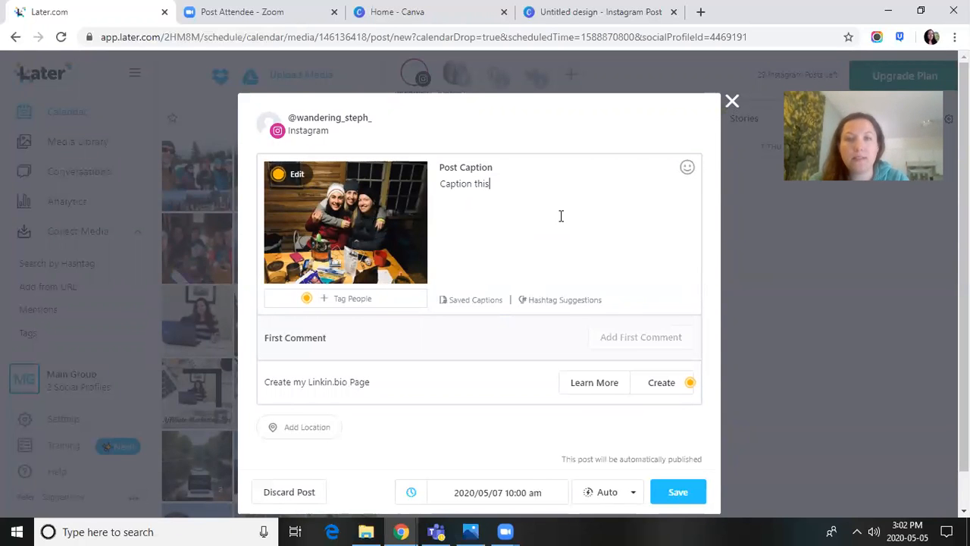
left_click(680, 497)
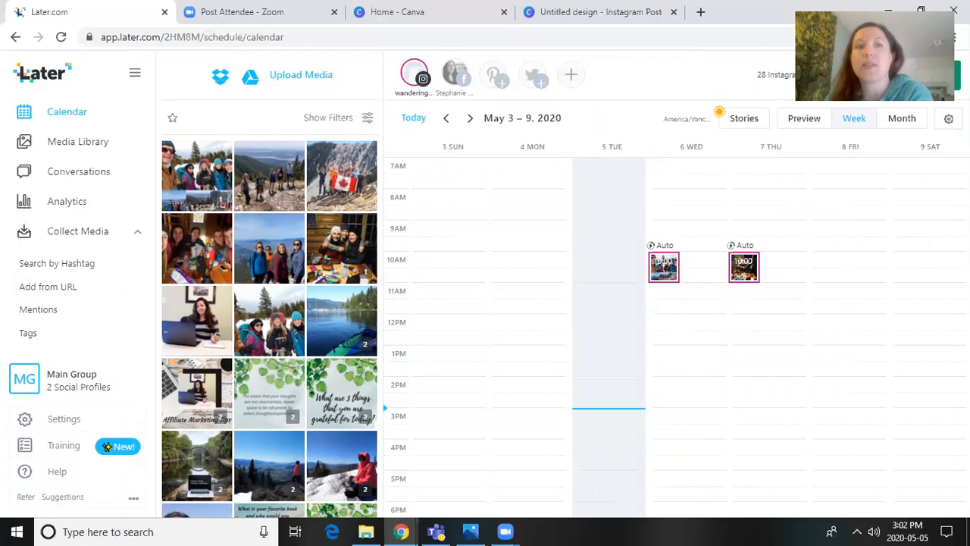
Preview the Instagram feed, swap the two scheduled posts and restore their original order
left_click(805, 119)
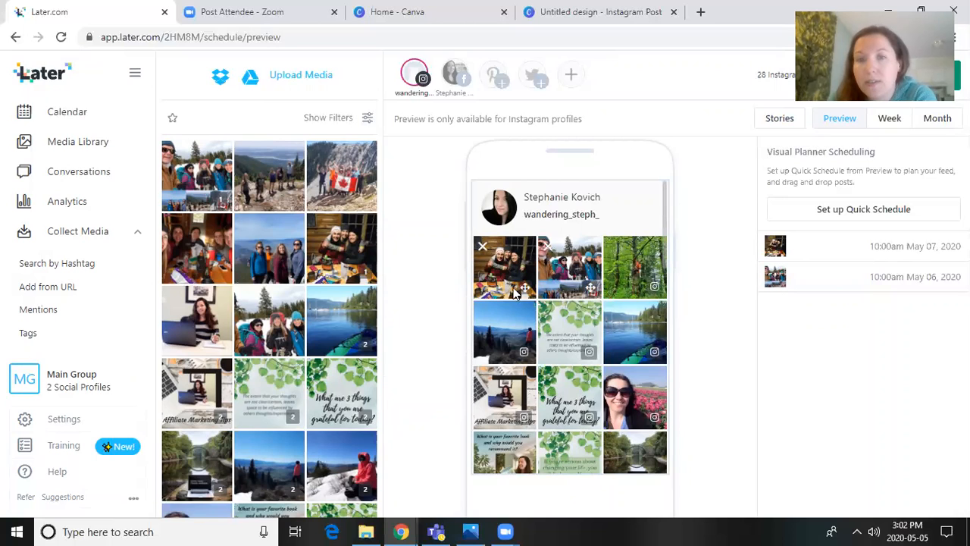
left_click_drag(528, 292, 611, 279)
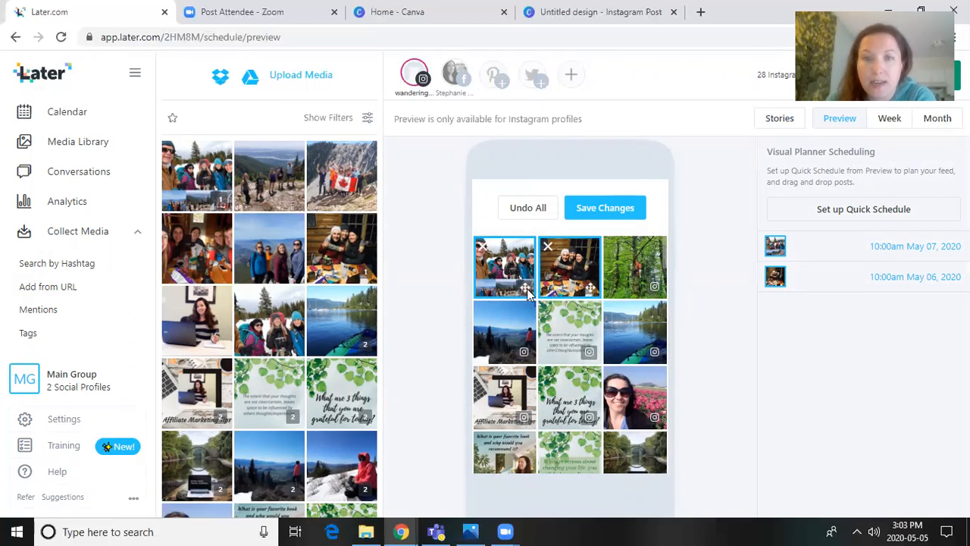
left_click_drag(546, 280, 475, 282)
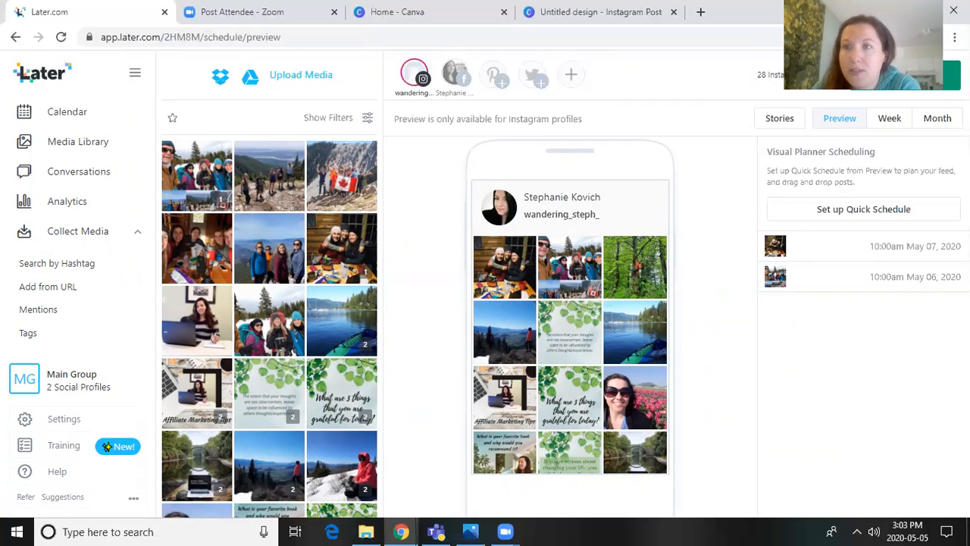
Return to the weekly calendar, look through the two weeks ahead, and come back to May 3 – 9, 2020
left_click(894, 126)
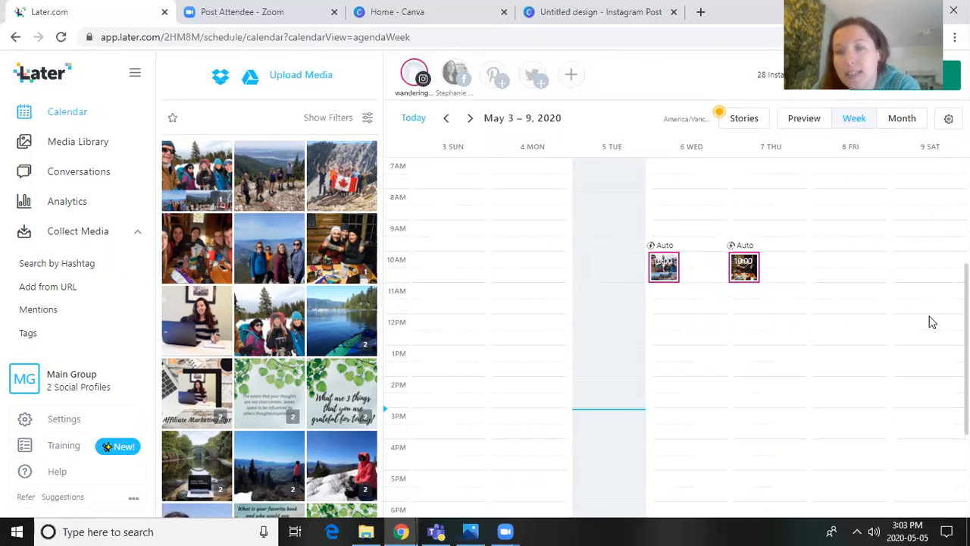
left_click(470, 120)
left_click(470, 122)
left_click(449, 121)
left_click(450, 121)
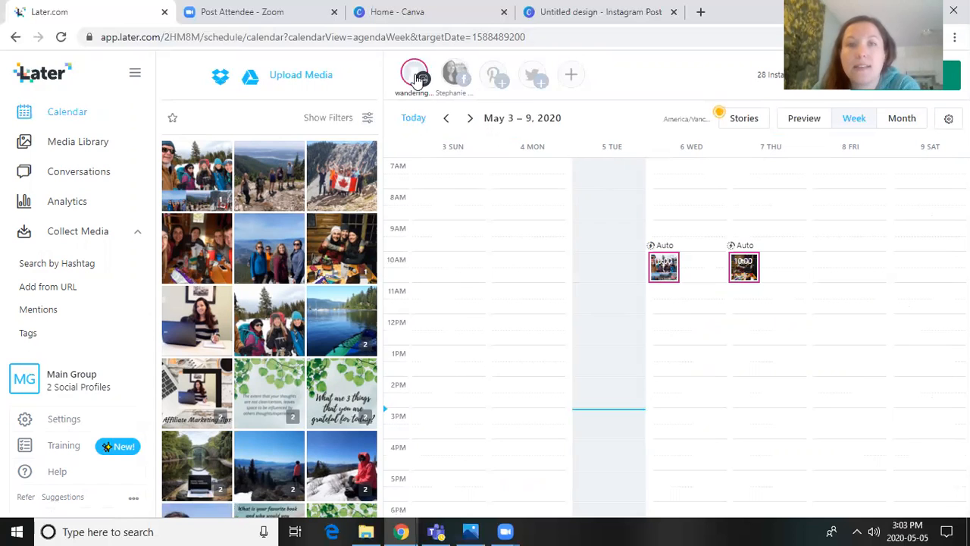
Switch the calendar from the Instagram profile to the Facebook profile
mouse_move(457, 68)
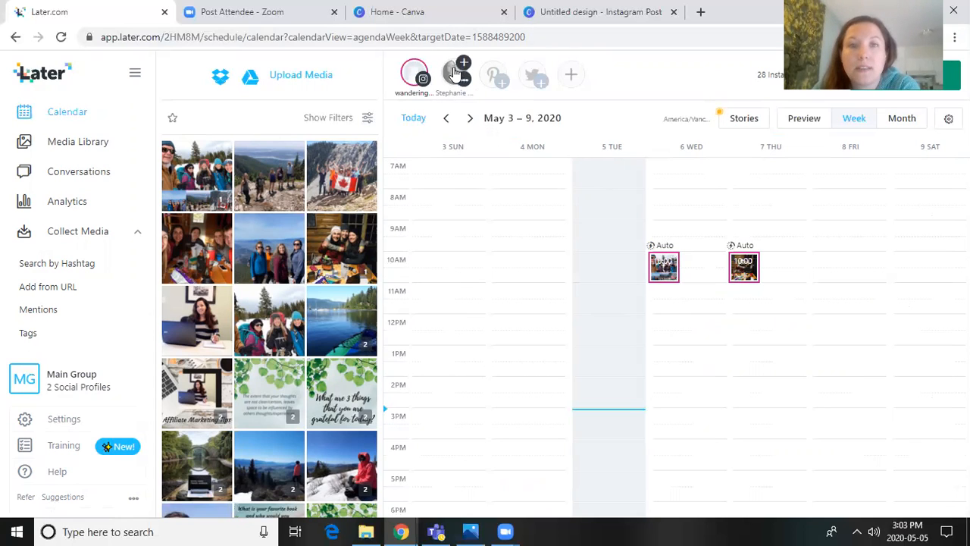
left_click(454, 72)
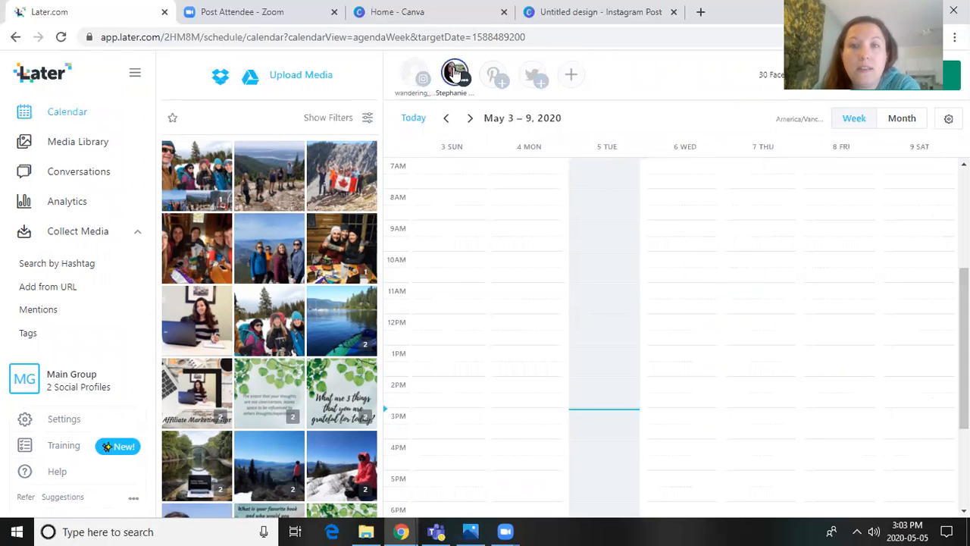
Start a Facebook post from the group hike collage on Wednesday, May 6 at 10:00 am and leave it without saving
left_click_drag(189, 169, 703, 258)
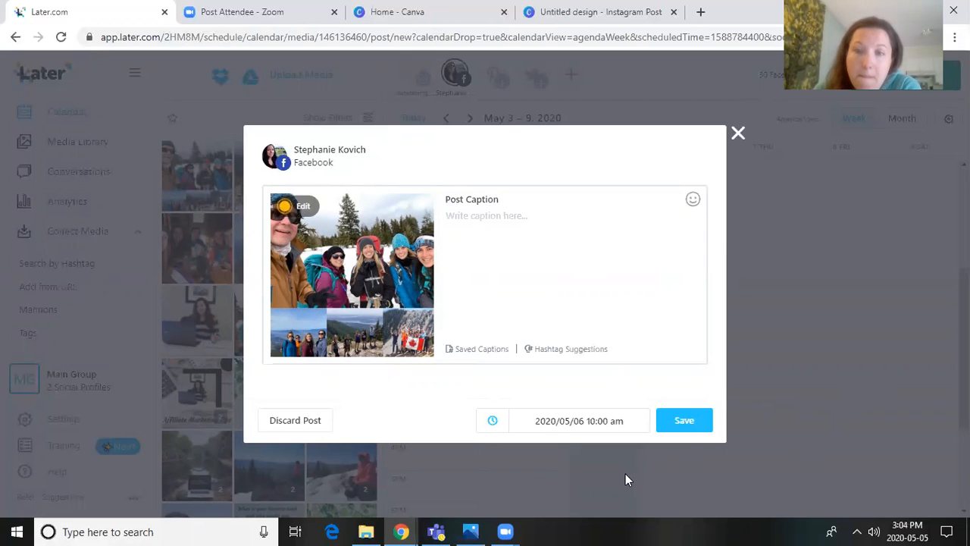
left_click(748, 133)
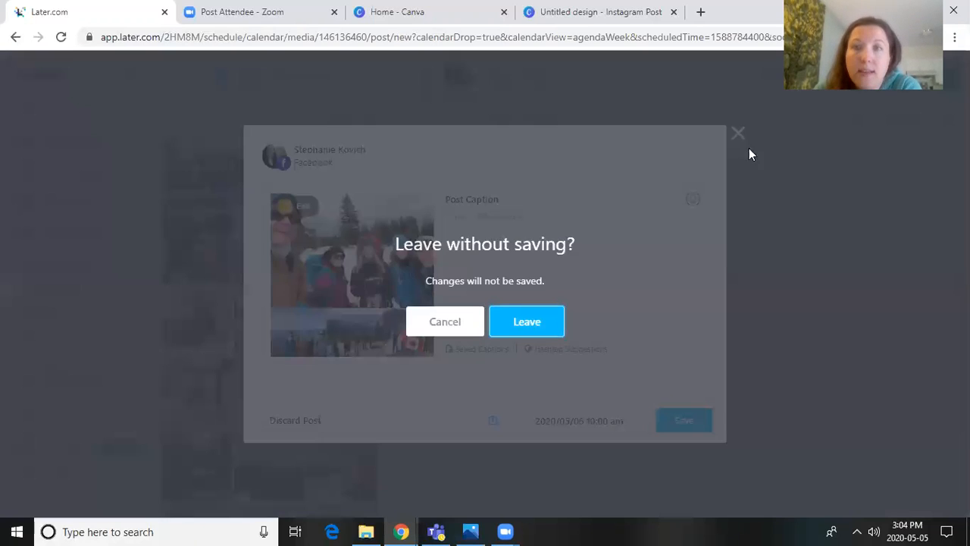
left_click(520, 313)
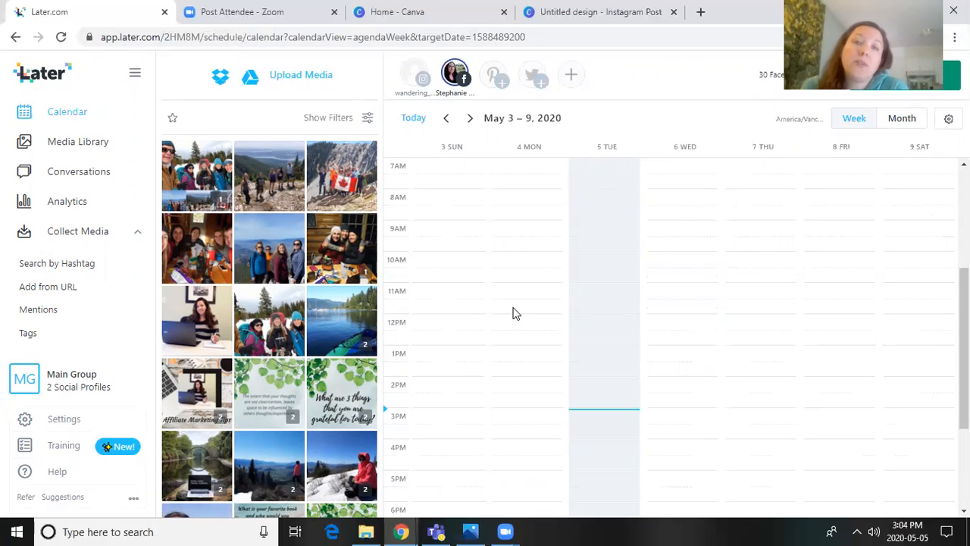
Examine the Facebook posts from the week of April 26 – May 2, 2020, and return to the current week
left_click(444, 121)
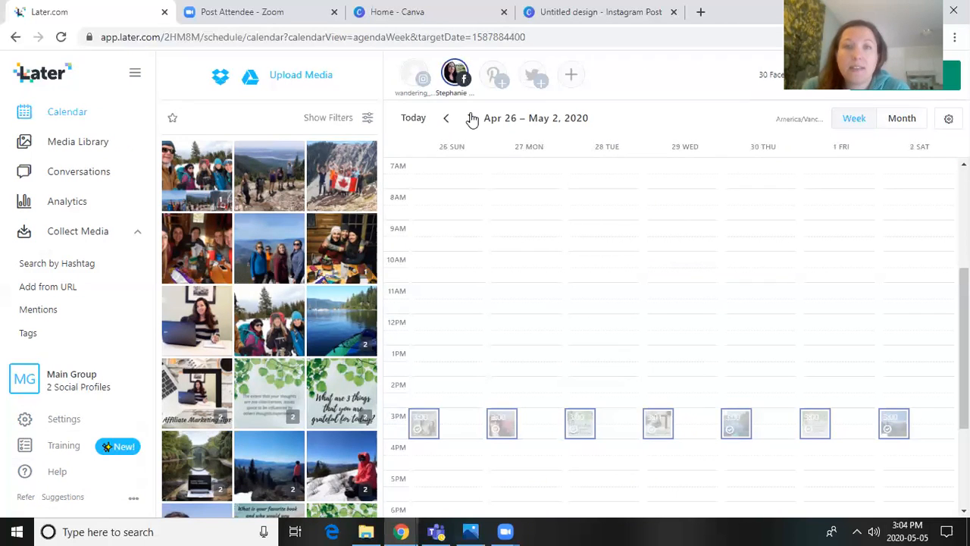
left_click(470, 118)
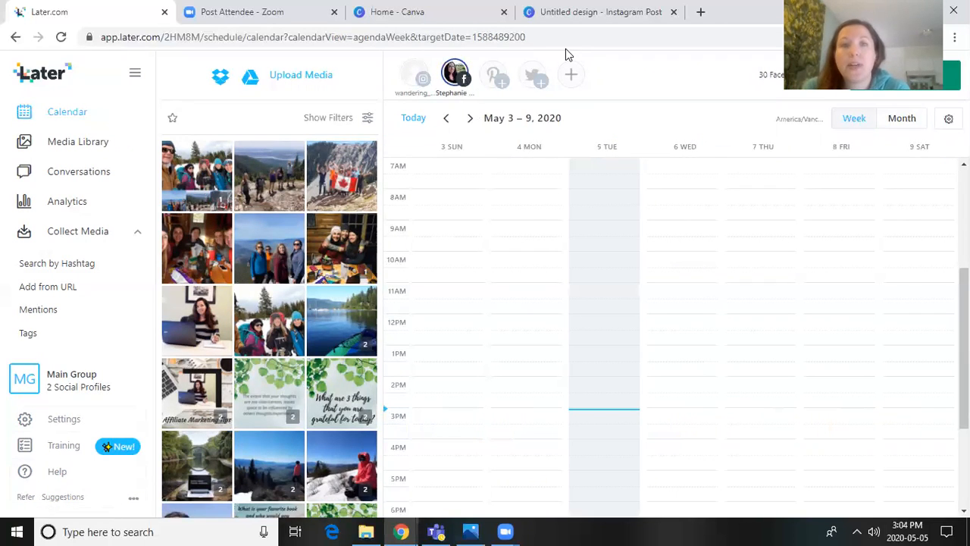